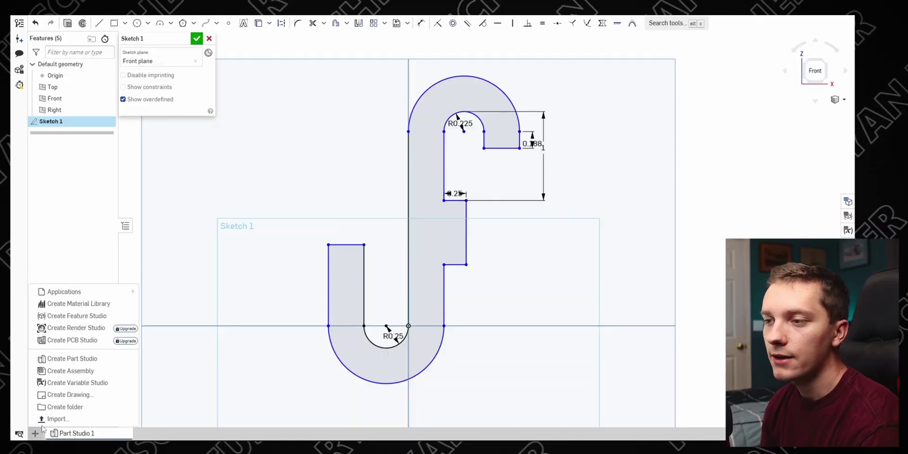
# - Create Variable Studio 1 and show its variable table beside Sketch 1 in Part Studio 1
pyautogui.click(88, 383)
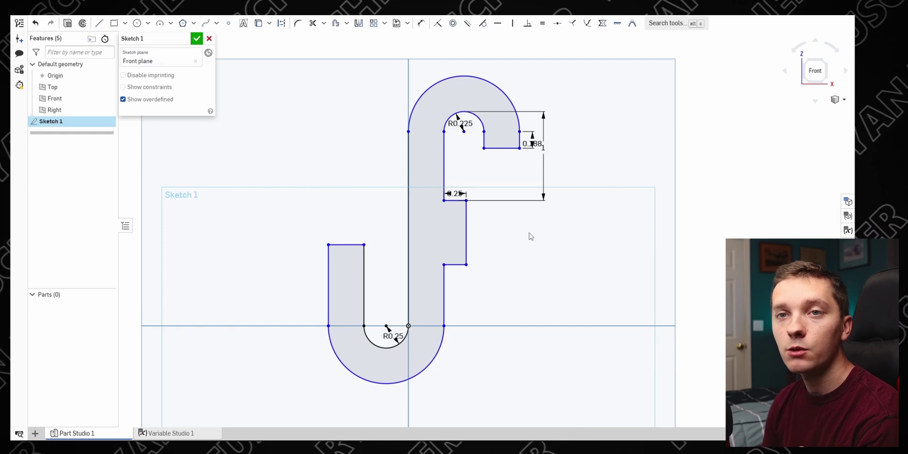
pyautogui.click(847, 231)
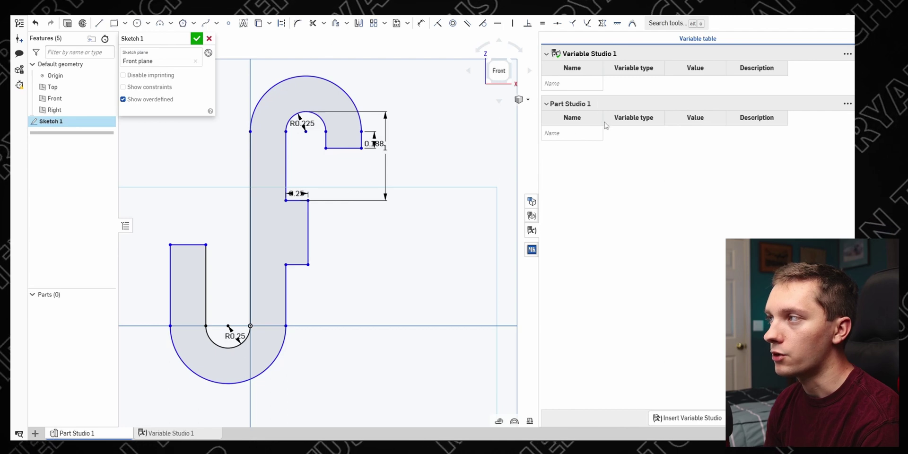
# - Add four variables named basethickness, baseheight, hookradius and hookheight
pyautogui.click(585, 85)
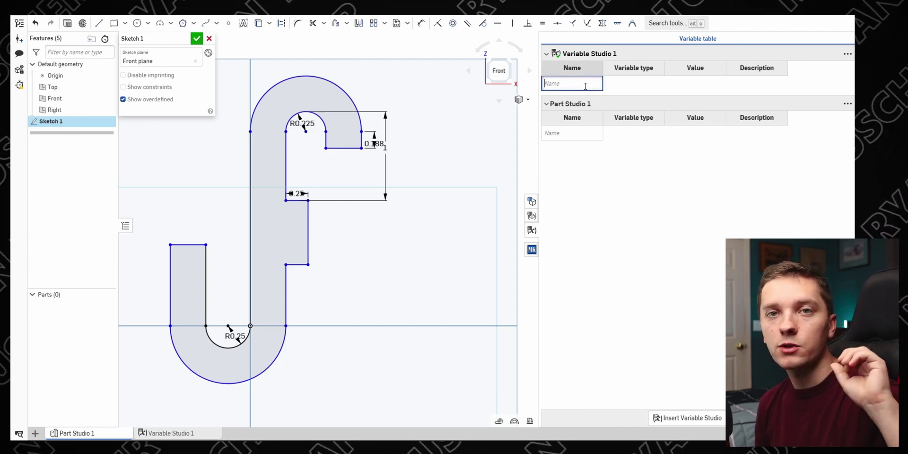
pyautogui.write('basethisc')
pyautogui.write('ness')
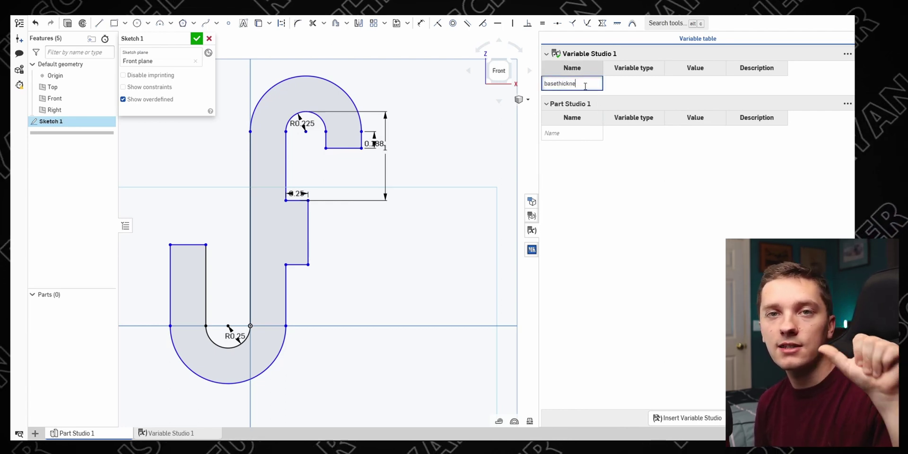
pyautogui.press('Return')
pyautogui.write('baseheight')
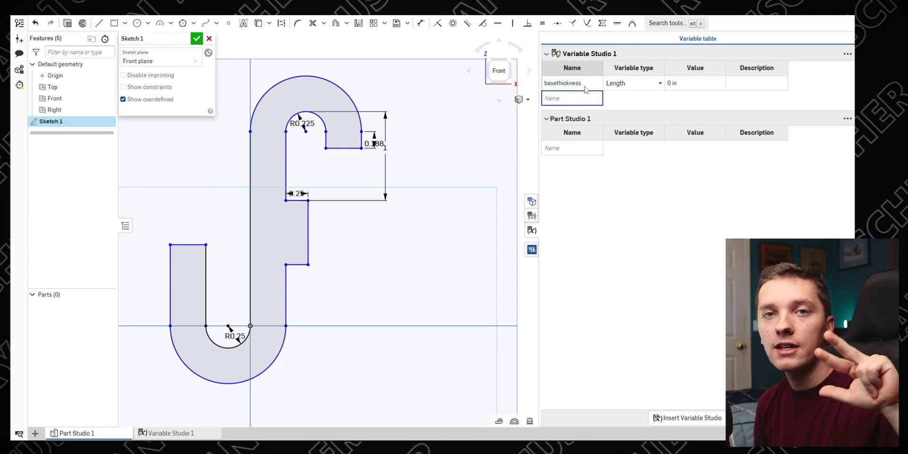
pyautogui.press('Return')
pyautogui.write('hookradius')
pyautogui.press('Return')
pyautogui.write('hookheight')
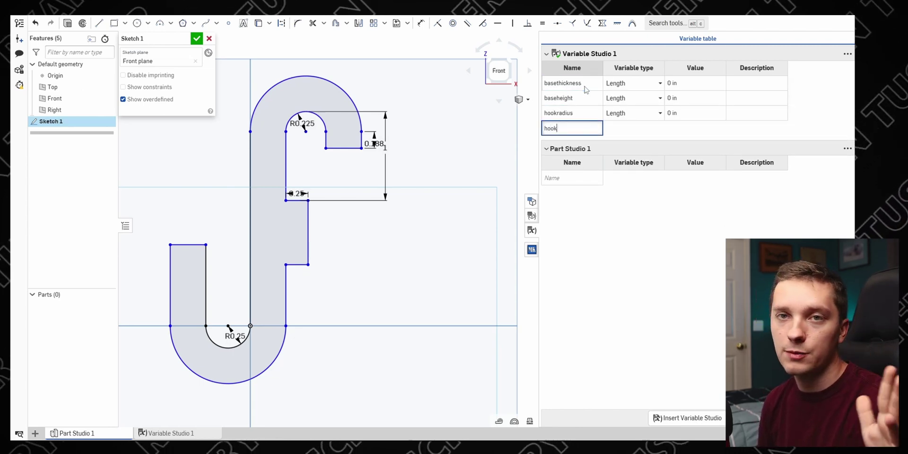
pyautogui.press('Return')
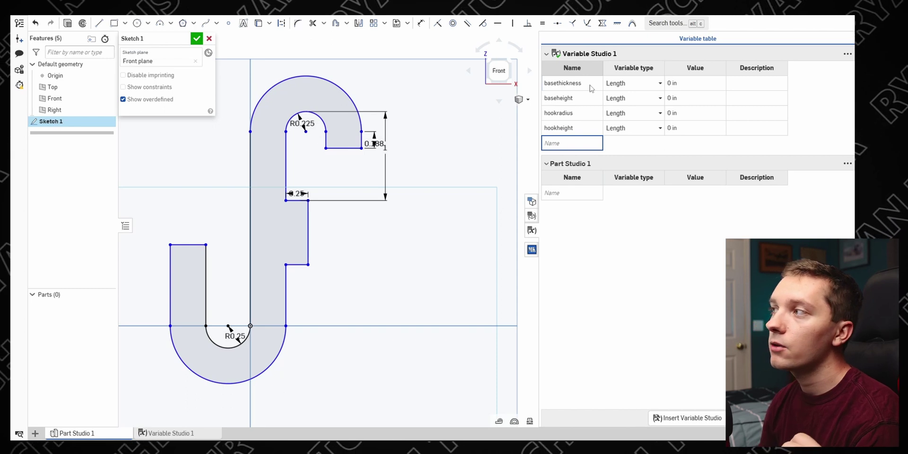
# - Keep basethickness as a Length and set values 0.195, 1.5 and 0.313 in
pyautogui.click(655, 84)
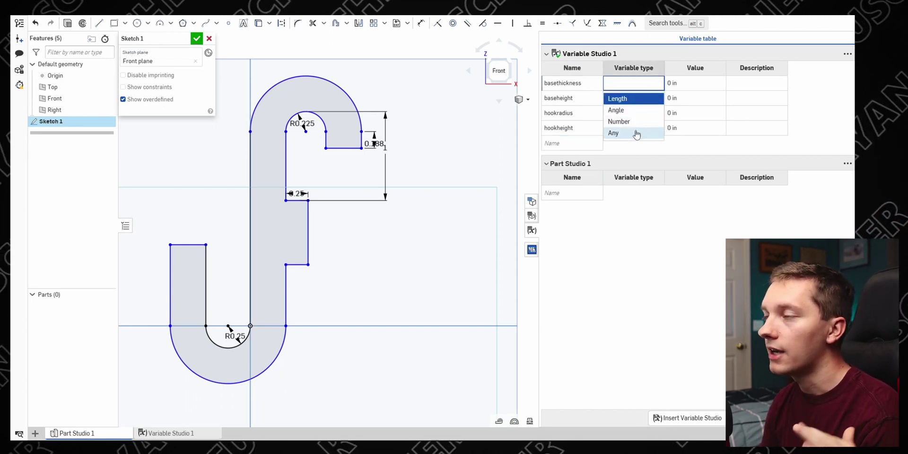
pyautogui.click(619, 98)
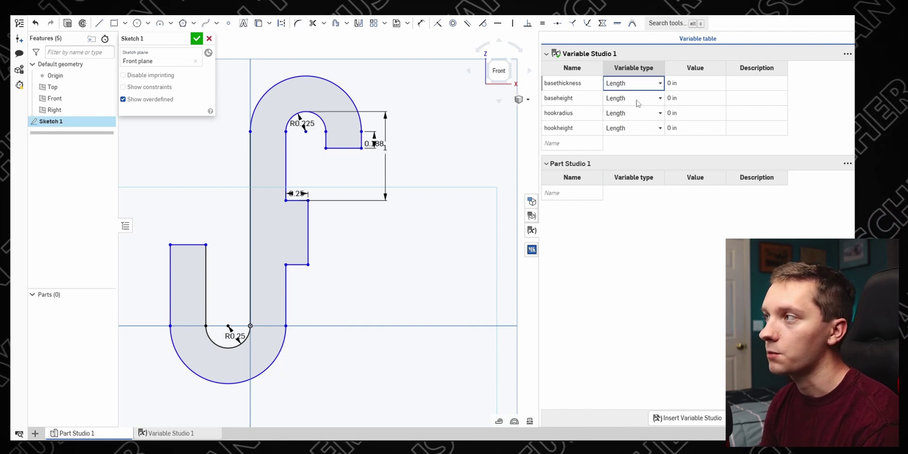
pyautogui.click(686, 87)
pyautogui.write('.195')
pyautogui.press('Return')
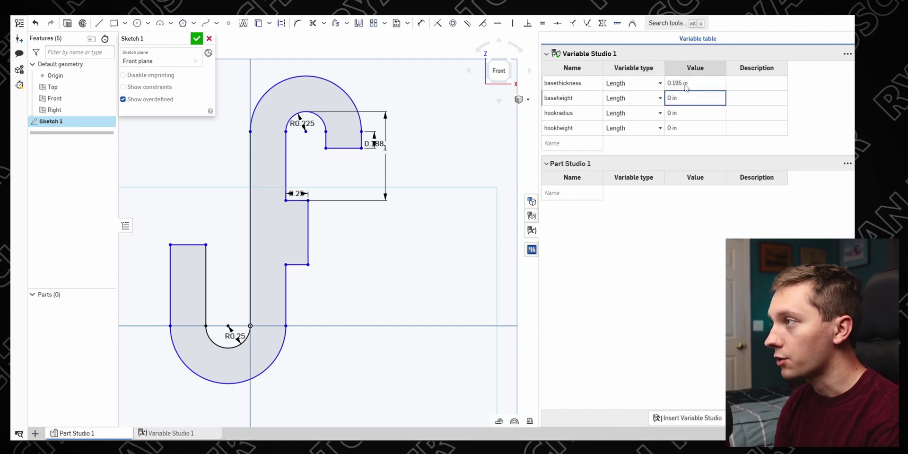
pyautogui.write('1.5')
pyautogui.press('Return')
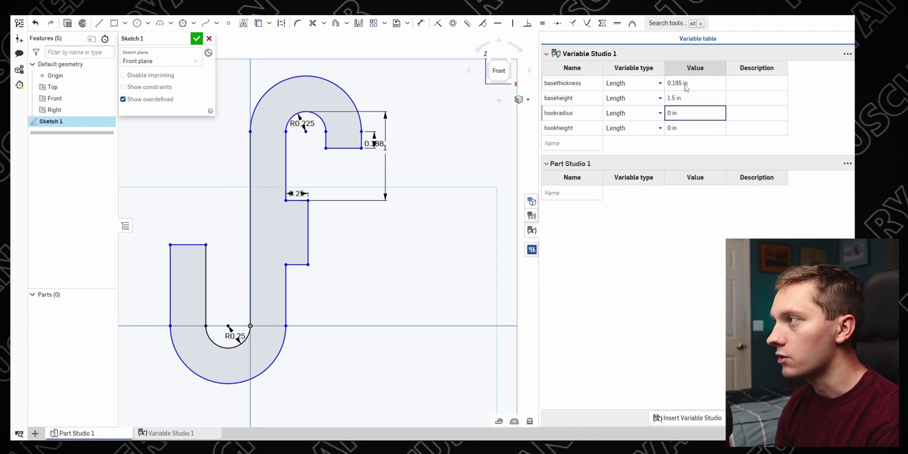
pyautogui.press('Return')
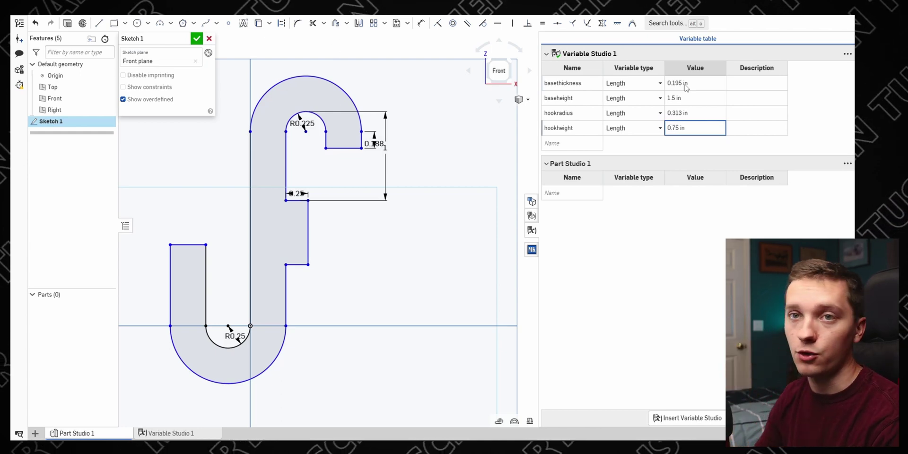
# - Give basethickness the description 'Thickness'
pyautogui.click(744, 86)
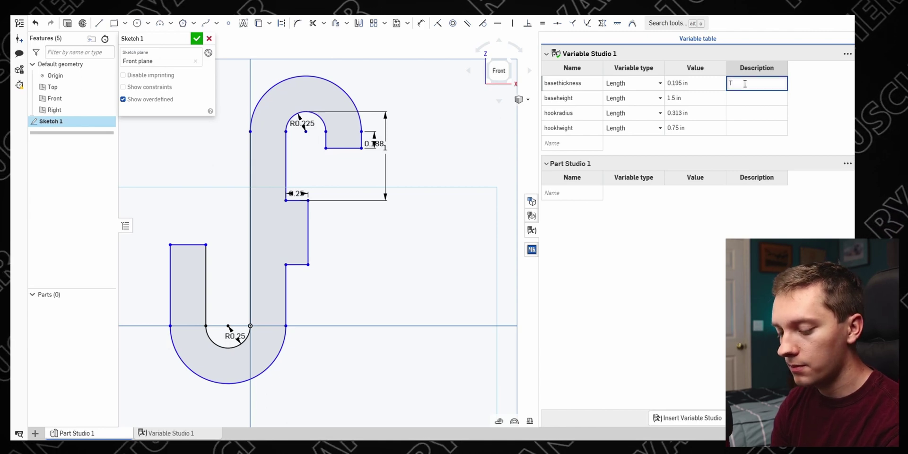
pyautogui.write('Thickness')
pyautogui.press('Return')
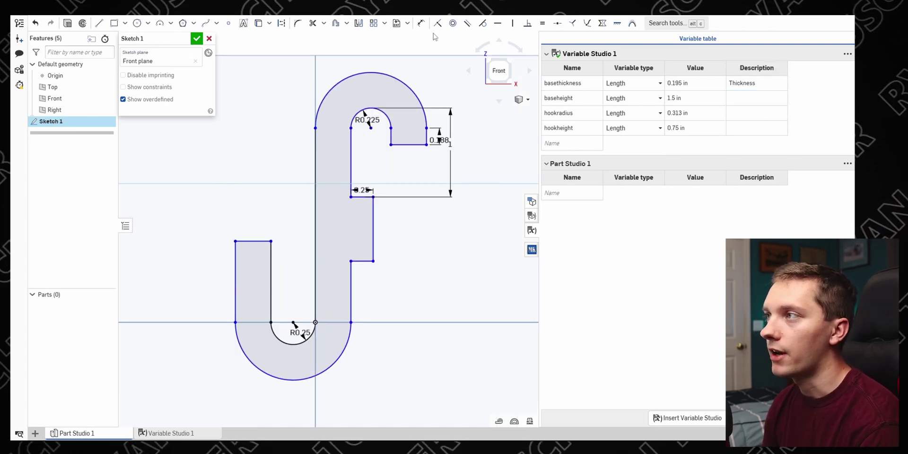
# - Drive the hook tip's 0.399 width dimension with #basethickness so it reads 0.195
pyautogui.doubleClick(409, 163)
pyautogui.write('#')
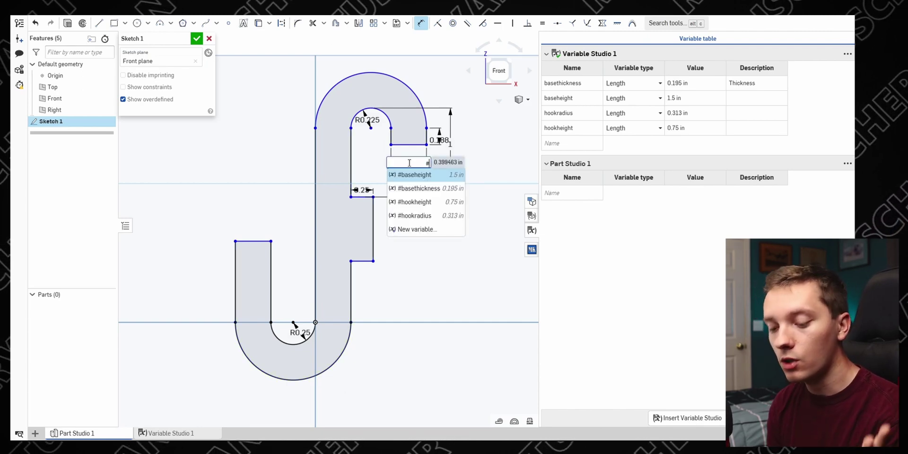
pyautogui.write('b')
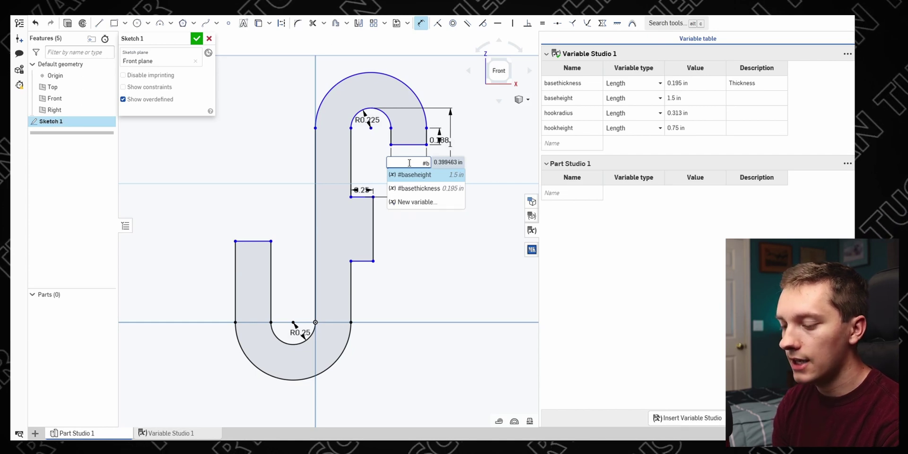
pyautogui.write('ase')
pyautogui.click(406, 187)
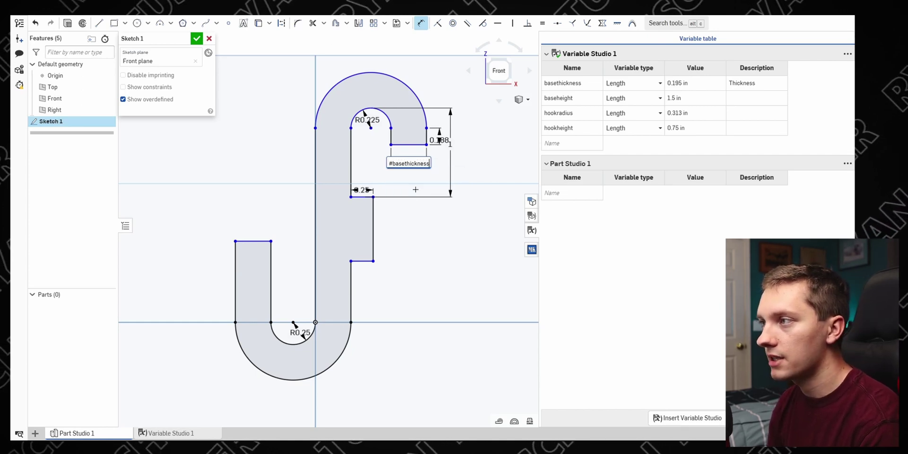
pyautogui.press('Return')
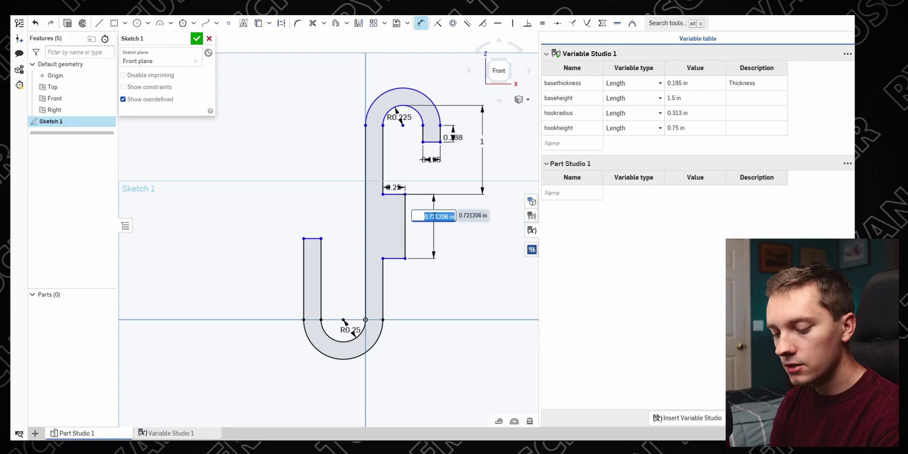
pyautogui.write('#base')
# - Link the step dimension to #basethickness and dimension the left leg length as #baseheight (1.5)
pyautogui.click(445, 241)
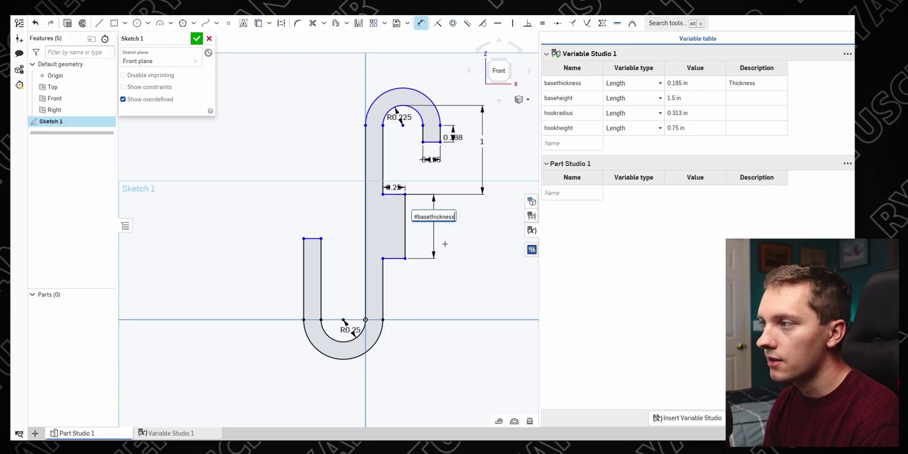
pyautogui.press('Return')
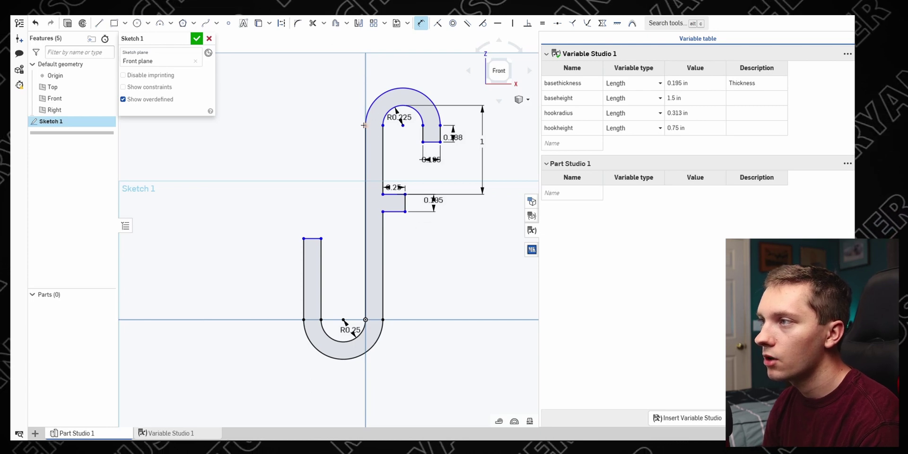
pyautogui.click(365, 319)
pyautogui.click(343, 286)
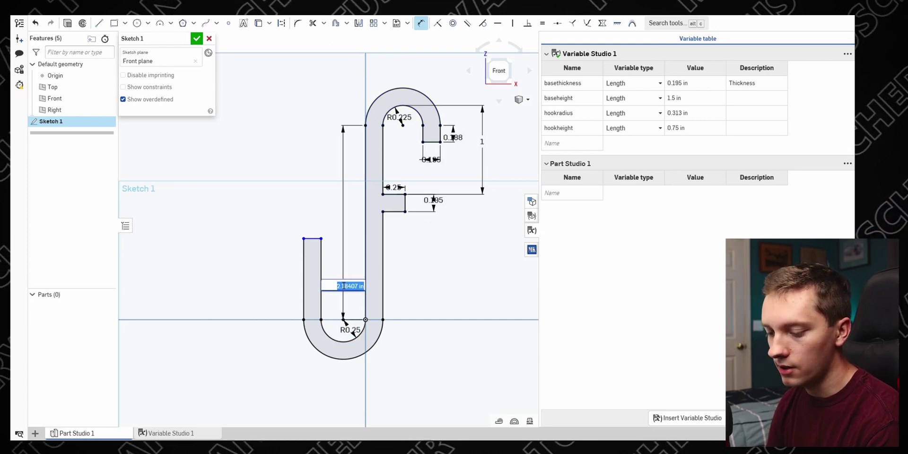
pyautogui.write('#ba')
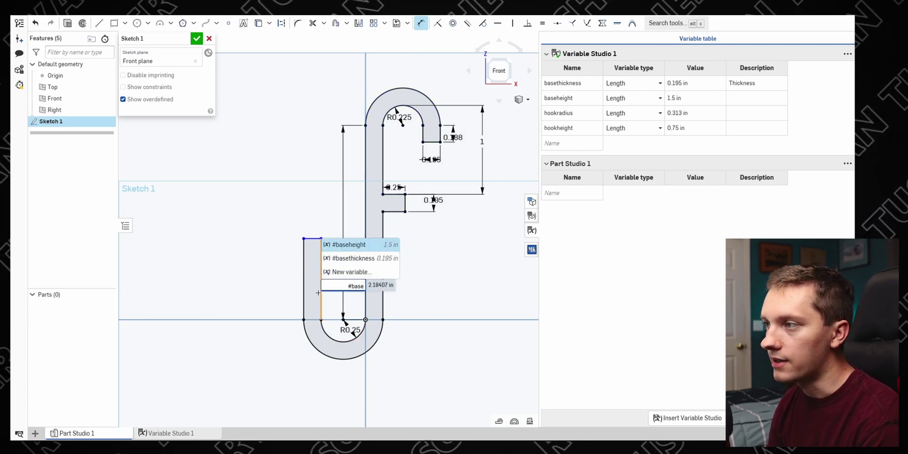
pyautogui.write('se')
pyautogui.press('Return')
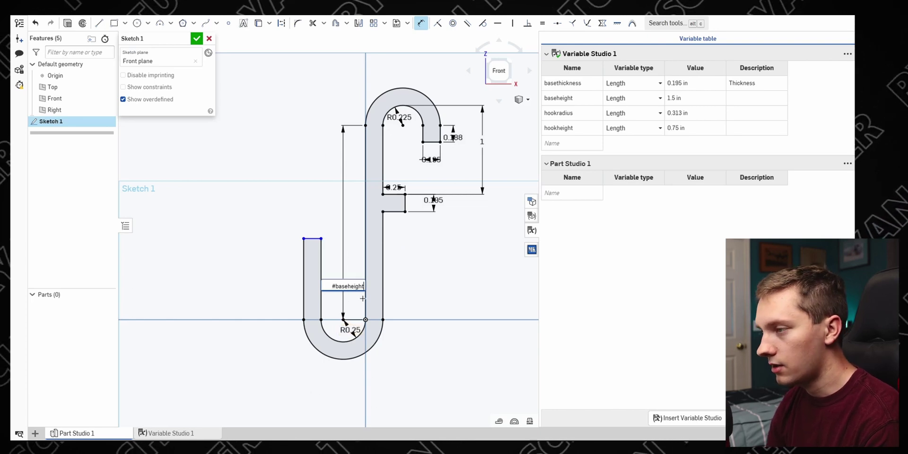
pyautogui.press('Return')
pyautogui.press('Escape')
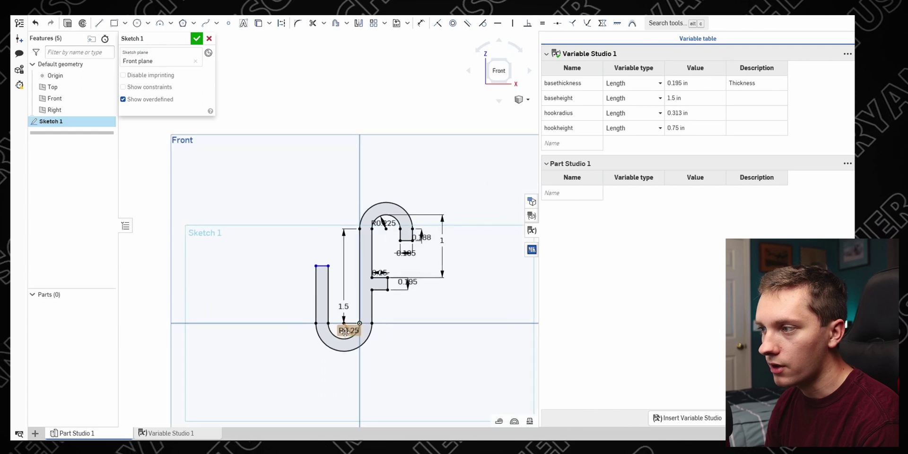
# - Drive the lower arc's R0.25 radius with #hookradius, making it R0.313
pyautogui.doubleClick(358, 331)
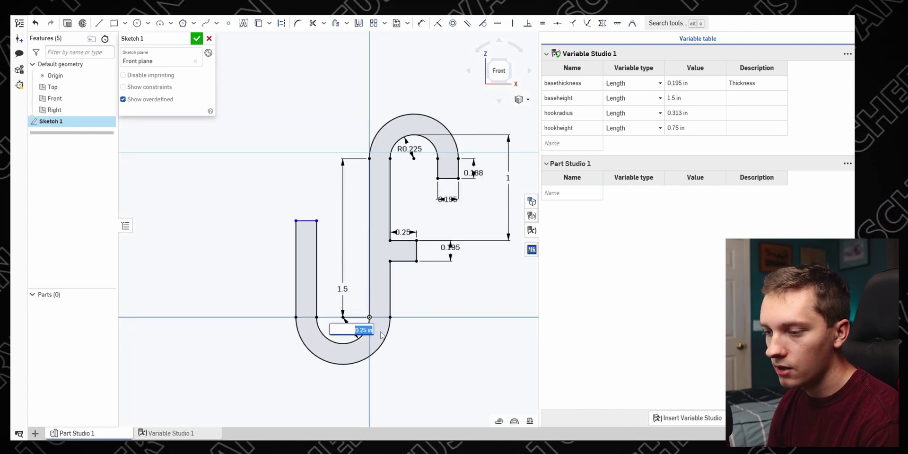
pyautogui.write('#')
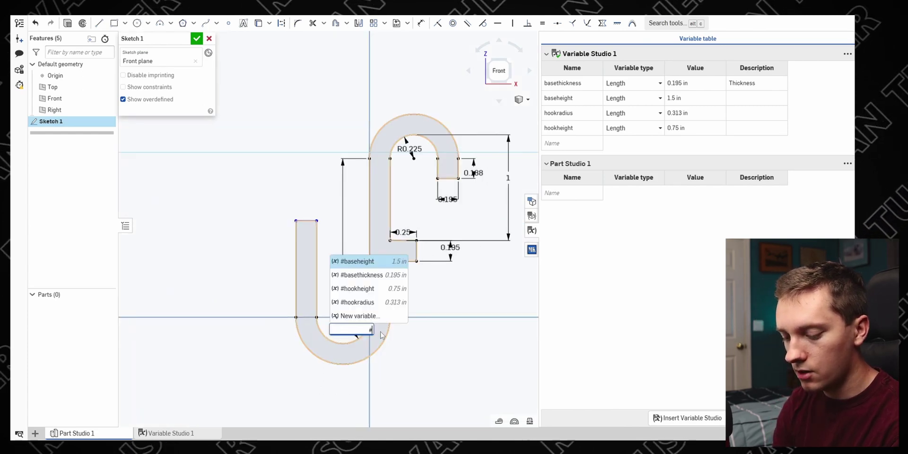
pyautogui.write('hook')
pyautogui.click(370, 302)
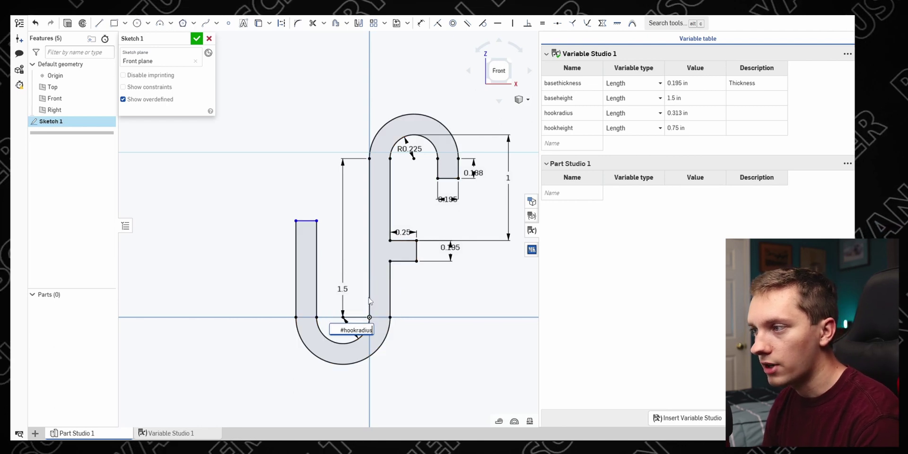
pyautogui.press('Return')
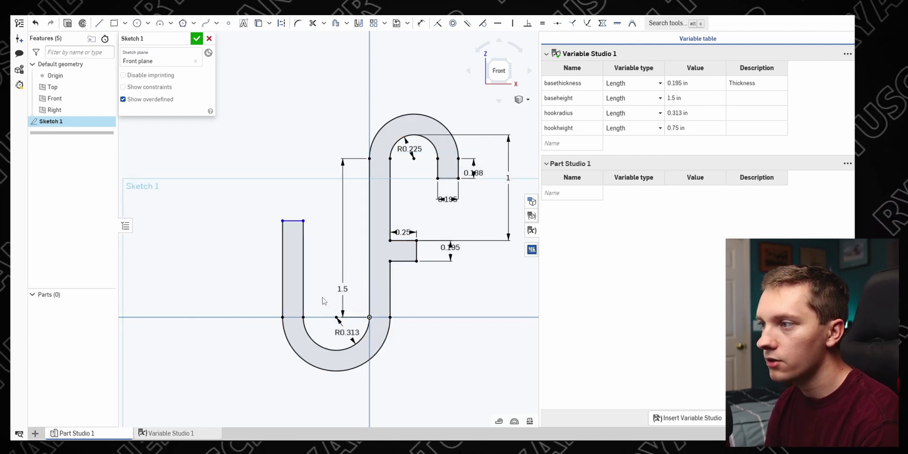
pyautogui.press('d')
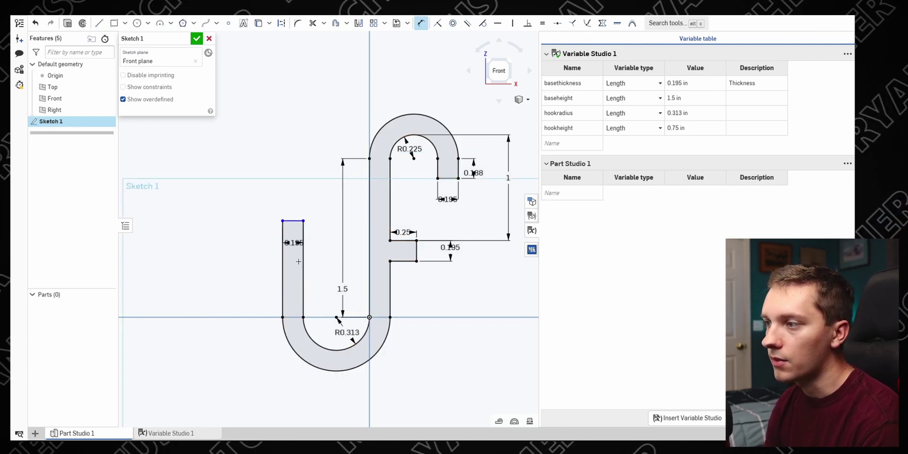
# - Dimension the short left leg's height and drive it with #hookheight, reading 0.75
pyautogui.click(335, 368)
pyautogui.click(240, 298)
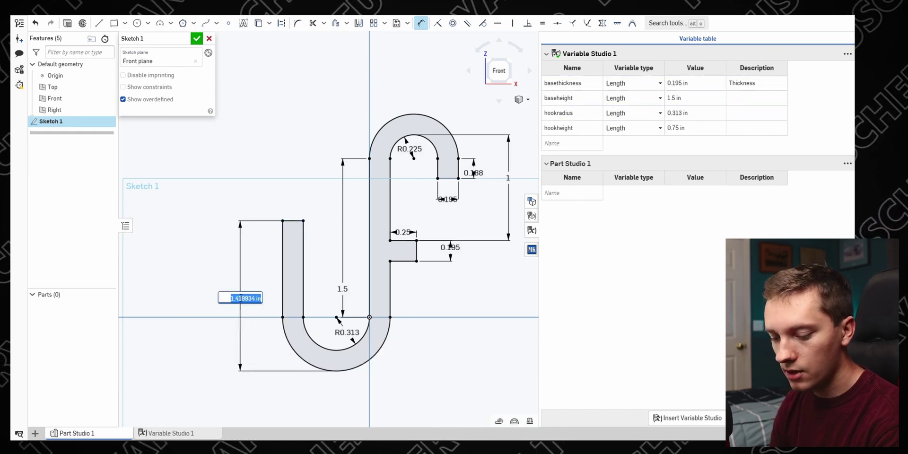
pyautogui.write('#')
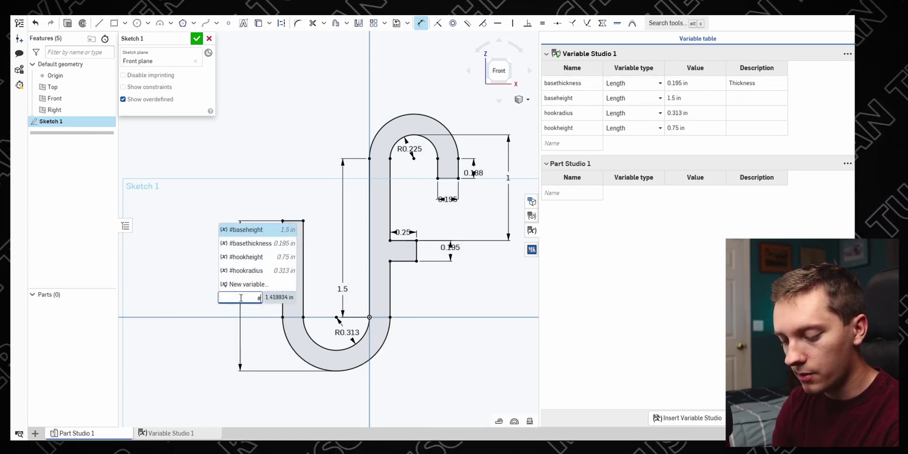
pyautogui.write('hookh')
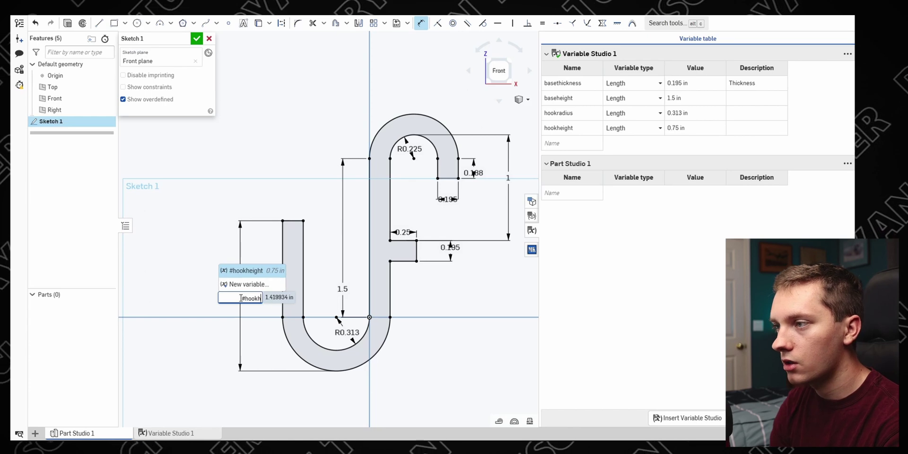
pyautogui.click(251, 271)
pyautogui.press('Return')
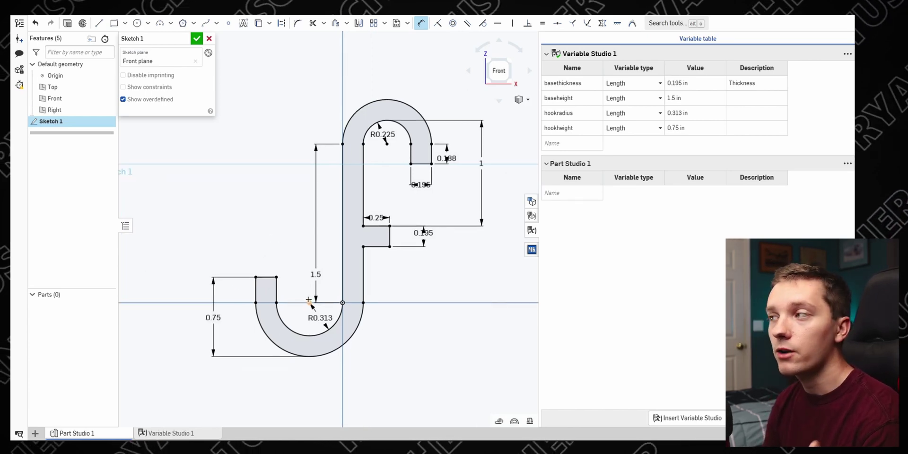
# - Change baseheight to 2, hookradius to 0.5 and hookheight to 1 in, then finish the sketch
pyautogui.click(681, 98)
pyautogui.write('2')
pyautogui.press('Return')
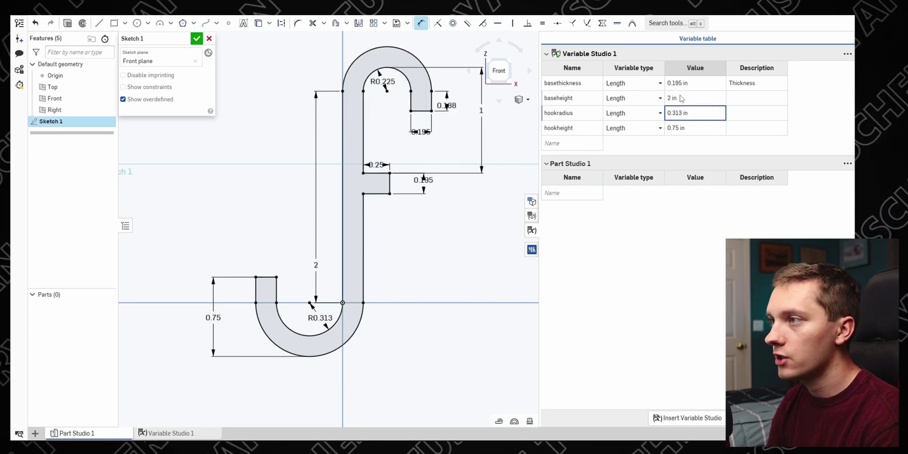
pyautogui.write('0.5')
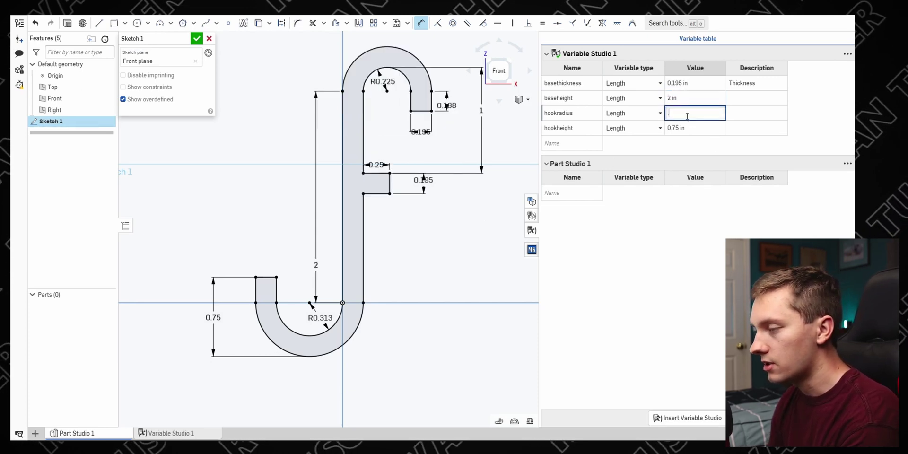
pyautogui.press('Return')
pyautogui.write('1')
pyautogui.press('Return')
pyautogui.moveTo(293, 206); pyautogui.dragTo(306, 221, button='middle')
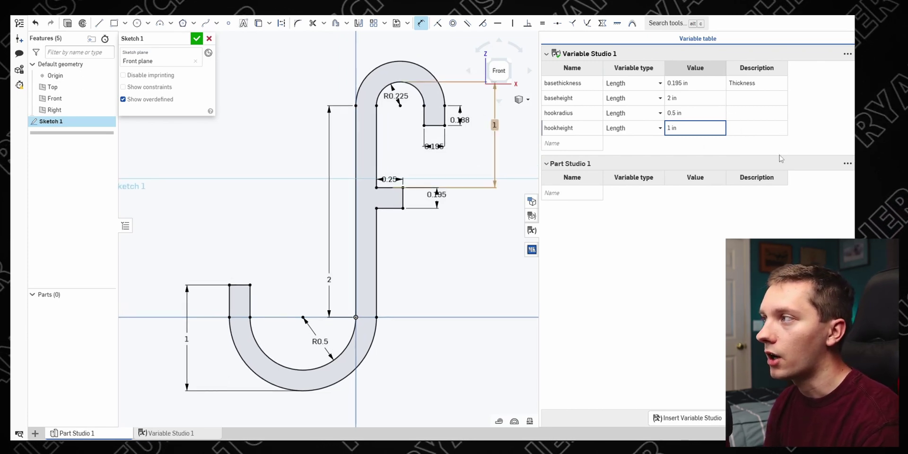
pyautogui.press('Return')
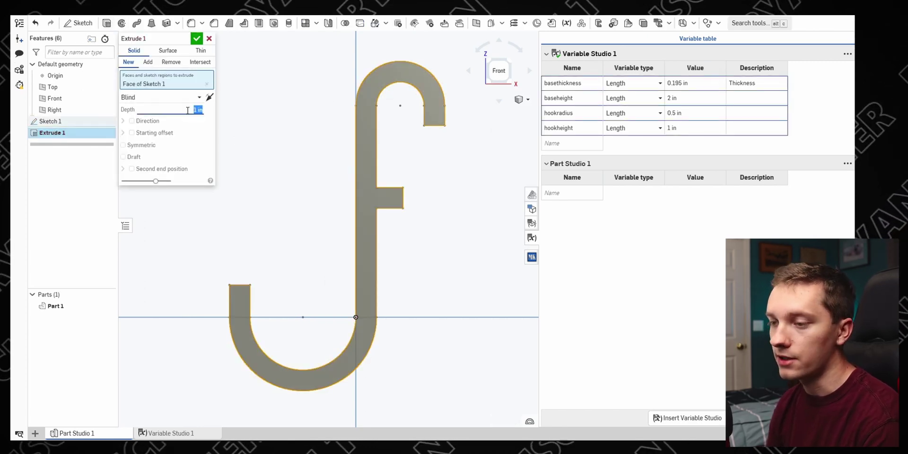
# - Extrude the hook sketch into a solid with depth #basethickness
pyautogui.write('#ba')
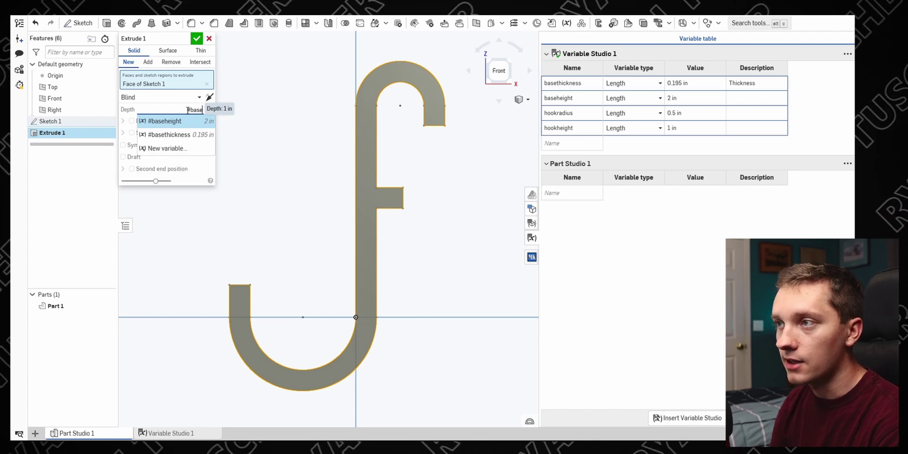
pyautogui.write('se')
pyautogui.click(176, 135)
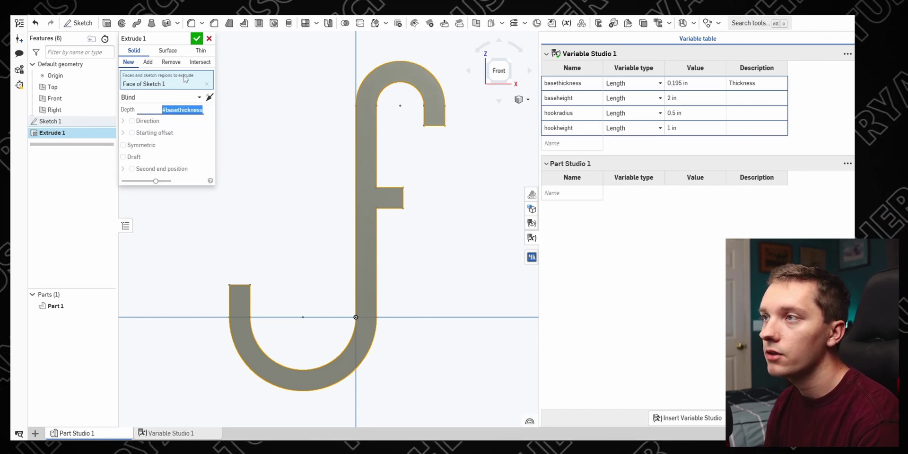
pyautogui.click(196, 38)
pyautogui.moveTo(402, 197); pyautogui.dragTo(389, 221, button='right')
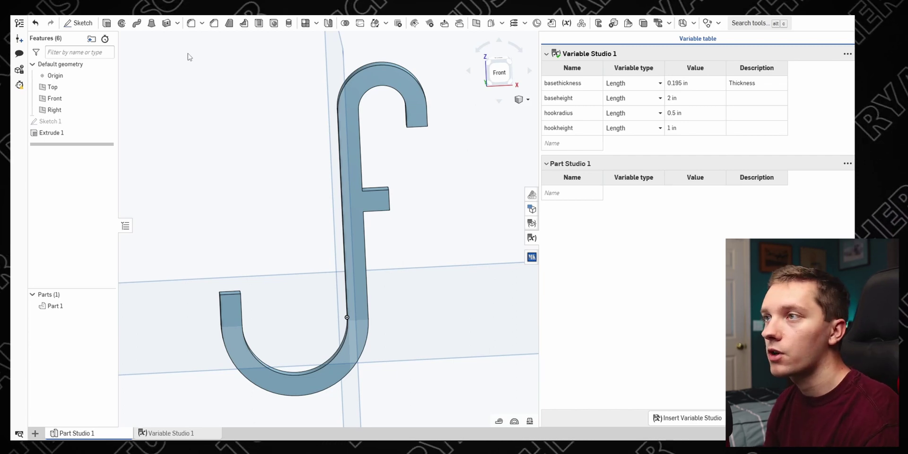
# - Start a fillet and select four faces of the extruded hook, leaving the radius at 0.05 in
pyautogui.click(189, 25)
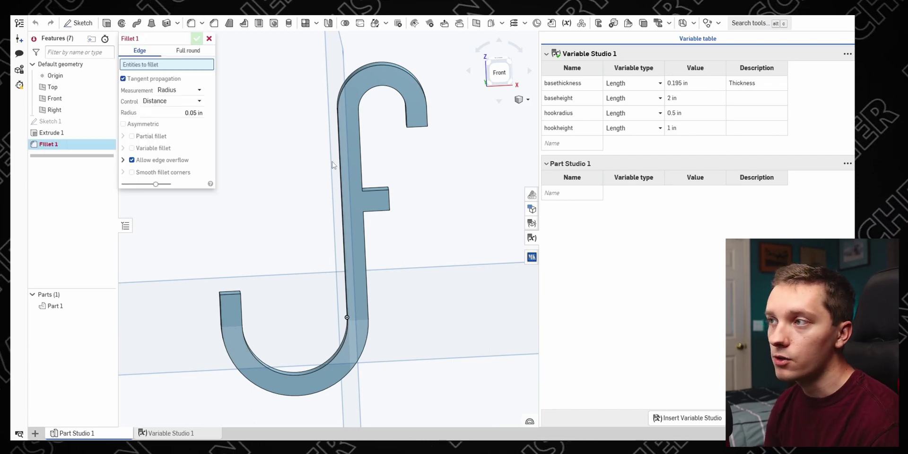
pyautogui.click(358, 205)
pyautogui.moveTo(327, 240); pyautogui.dragTo(298, 192, button='right')
pyautogui.click(325, 198)
pyautogui.click(298, 193)
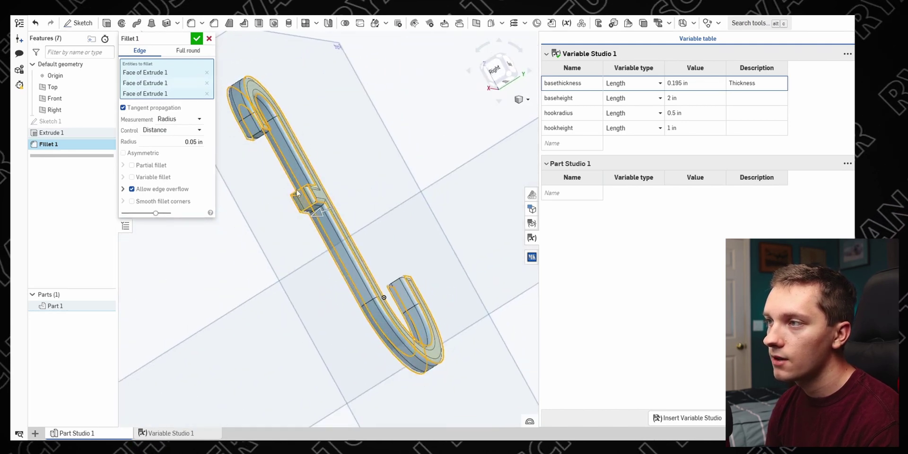
pyautogui.scroll(3, 259, 137)
pyautogui.click(260, 138)
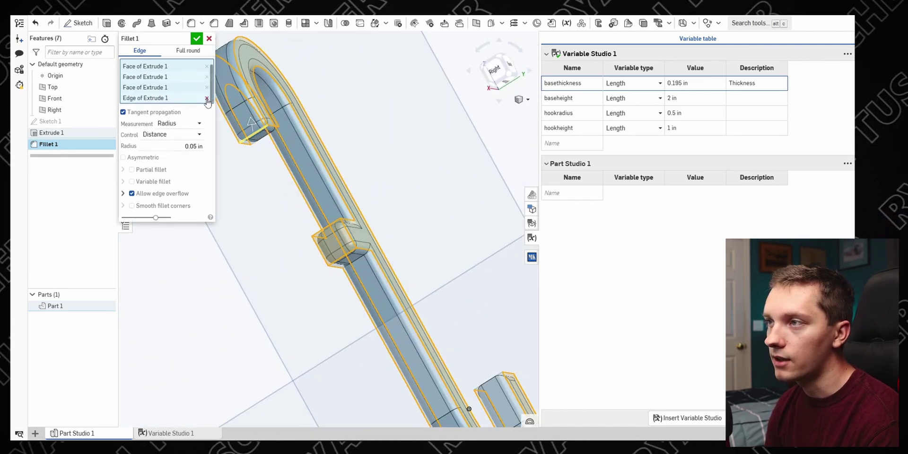
pyautogui.click(260, 137)
pyautogui.scroll(2, 265, 138)
pyautogui.scroll(-1, 268, 138)
pyautogui.click(260, 158)
pyautogui.moveTo(260, 158); pyautogui.dragTo(401, 257, button='right')
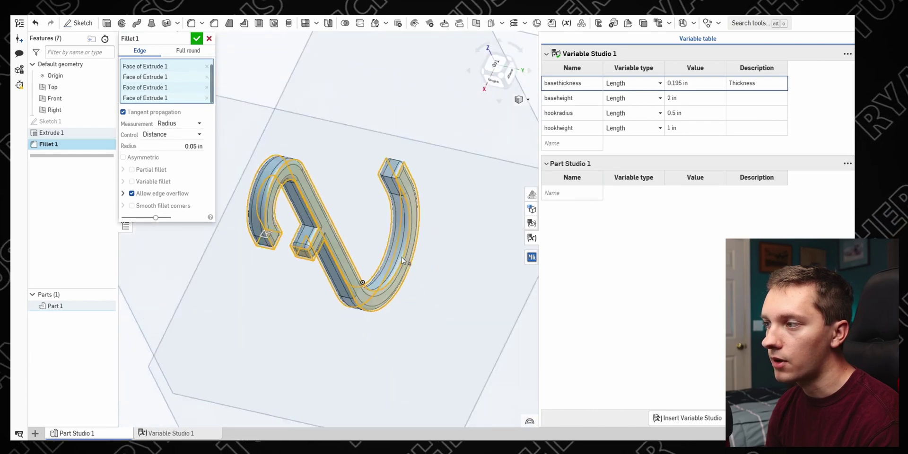
pyautogui.scroll(-2, 376, 144)
pyautogui.moveTo(376, 143); pyautogui.dragTo(422, 176, button='right')
# - Set the fillet radius to #basethickness/2 and apply it to the hook
pyautogui.click(191, 146)
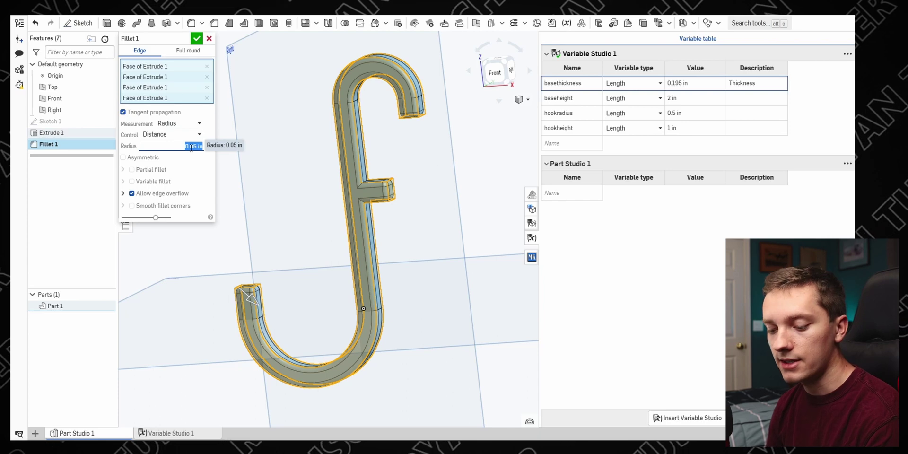
pyautogui.write('#base')
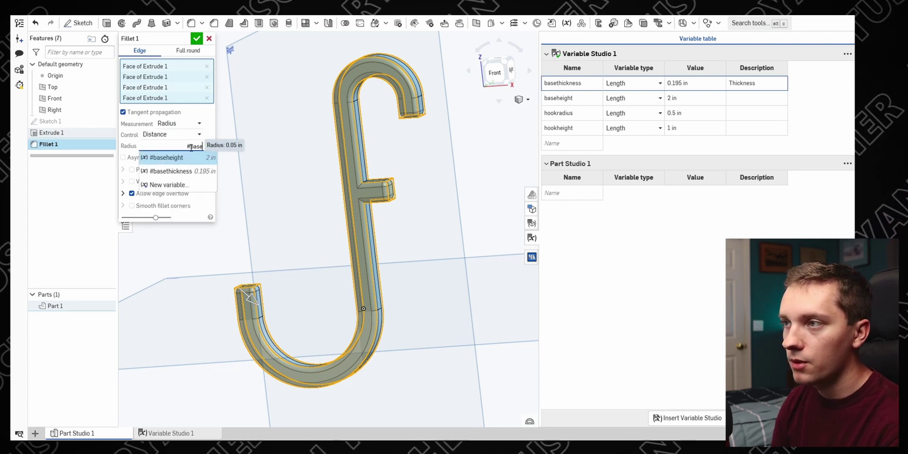
pyautogui.click(178, 171)
pyautogui.write('/2')
pyautogui.press('Return')
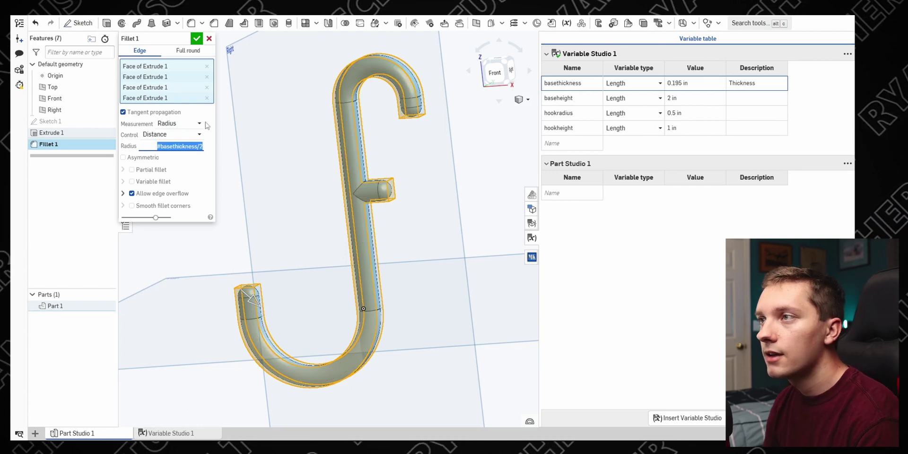
pyautogui.click(197, 38)
pyautogui.moveTo(397, 204)
pyautogui.mouseDown(button='right')
pyautogui.moveTo(359, 212)
pyautogui.moveTo(410, 210)
pyautogui.moveTo(406, 204)
pyautogui.mouseUp(button='right')
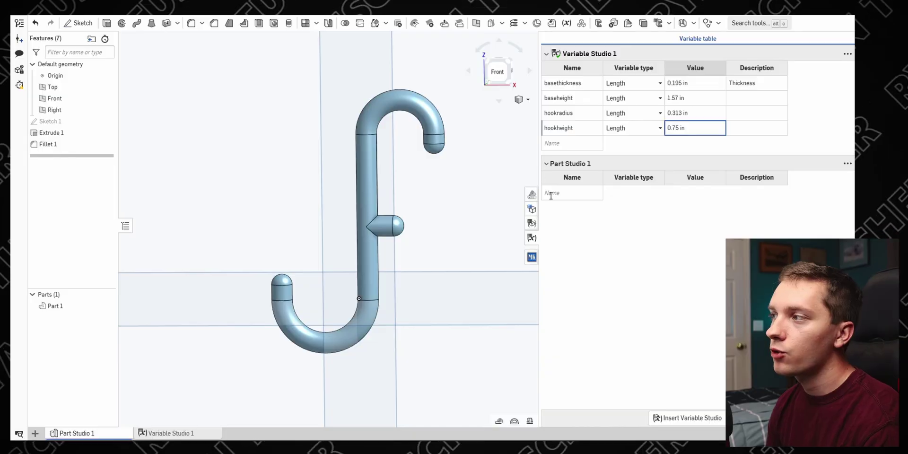
pyautogui.click(553, 193)
# - Create Part Studio variable var1 (0 in) and move it above Sketch 1 in the feature list
pyautogui.write('var1')
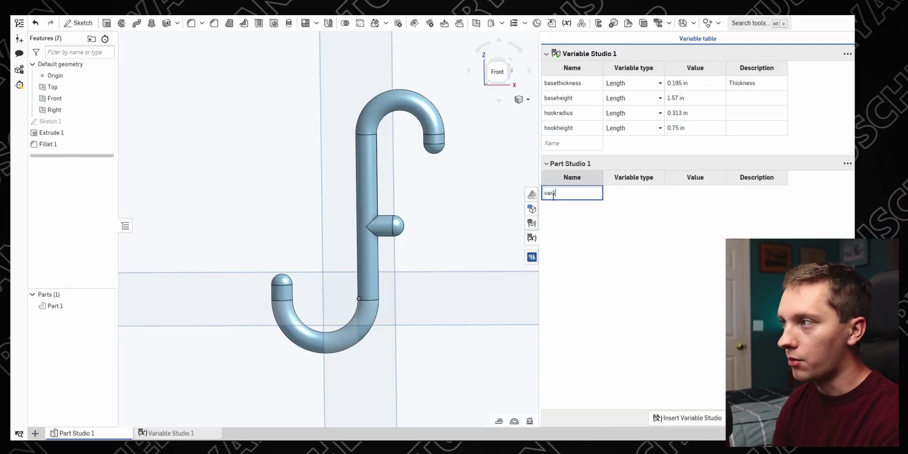
pyautogui.press('Return')
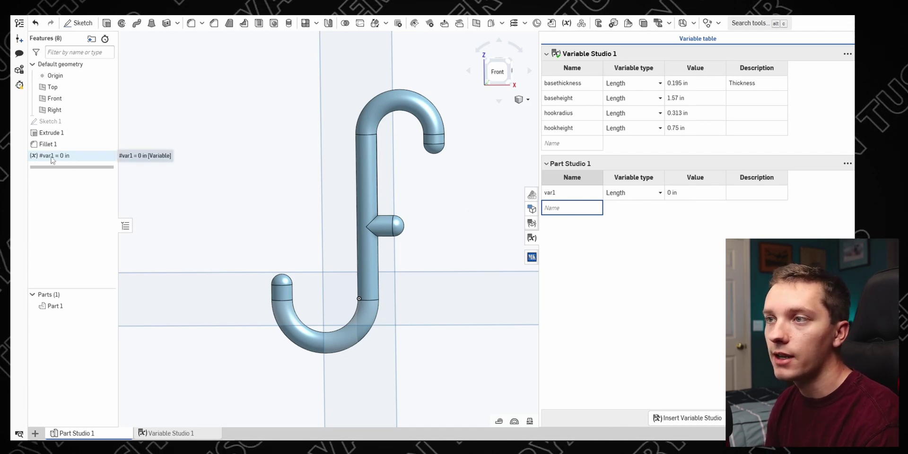
pyautogui.doubleClick(52, 121)
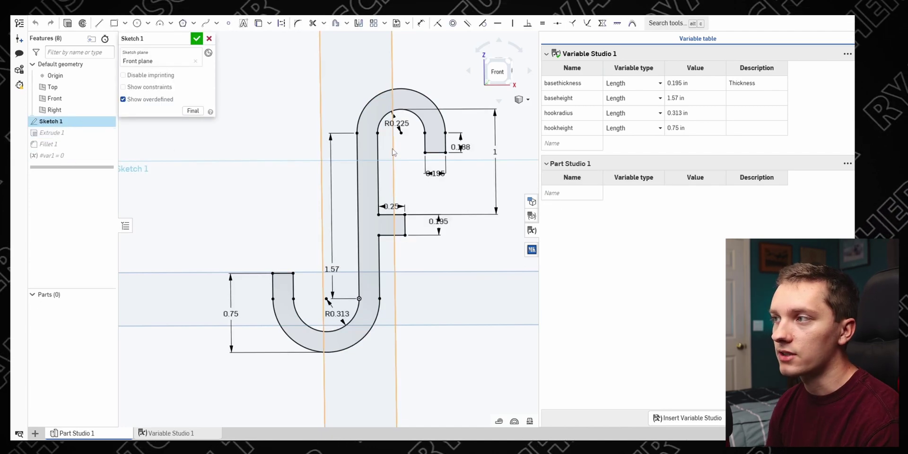
pyautogui.doubleClick(439, 221)
pyautogui.write('#var')
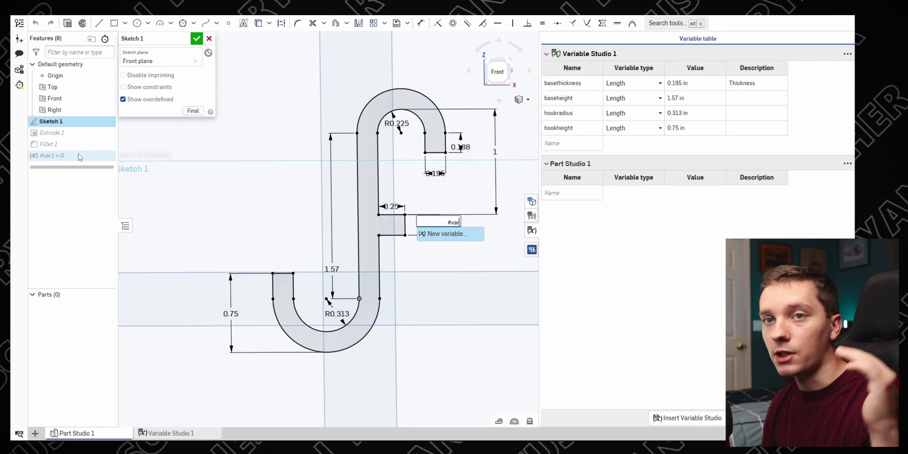
pyautogui.click(197, 38)
pyautogui.moveTo(65, 161)
pyautogui.mouseDown()
pyautogui.moveTo(121, 156)
pyautogui.moveTo(59, 127)
pyautogui.moveTo(61, 118)
pyautogui.moveTo(146, 158)
pyautogui.mouseUp()
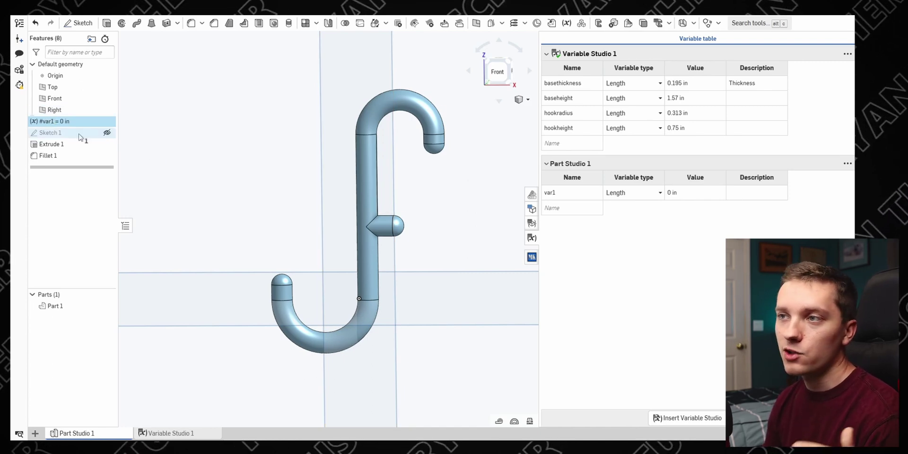
pyautogui.doubleClick(56, 132)
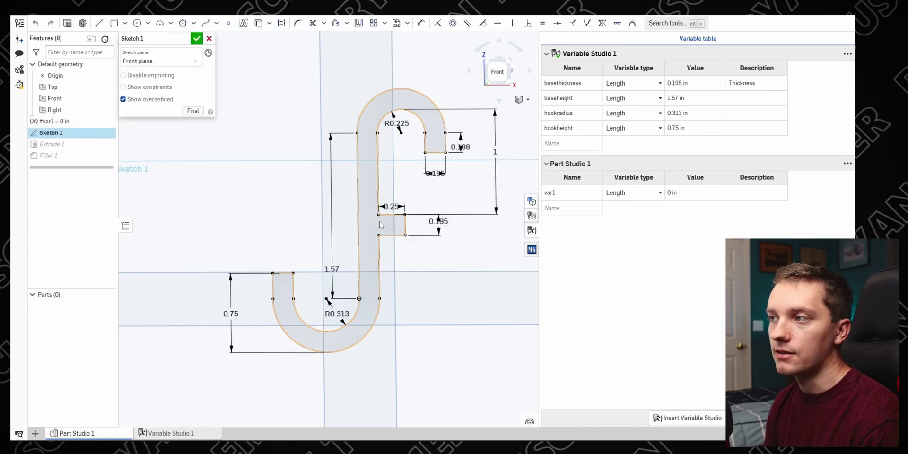
pyautogui.doubleClick(438, 221)
pyautogui.write('#var')
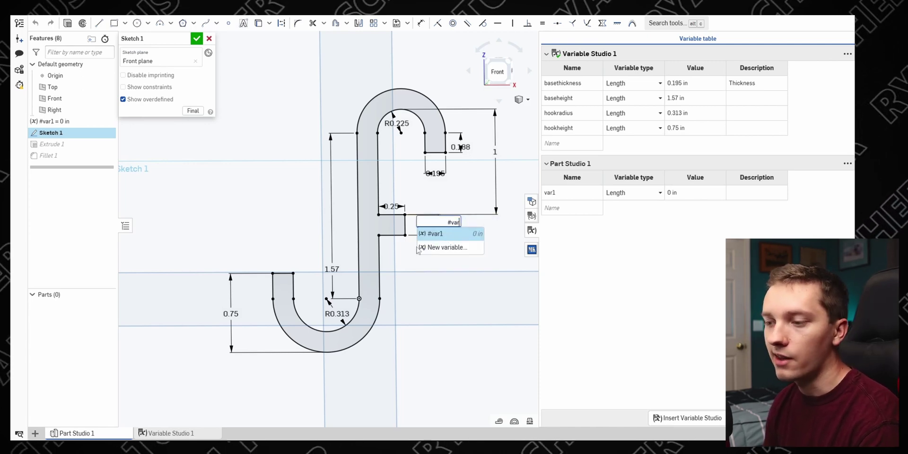
pyautogui.hotkey('ctrl', 'z')
pyautogui.click(209, 39)
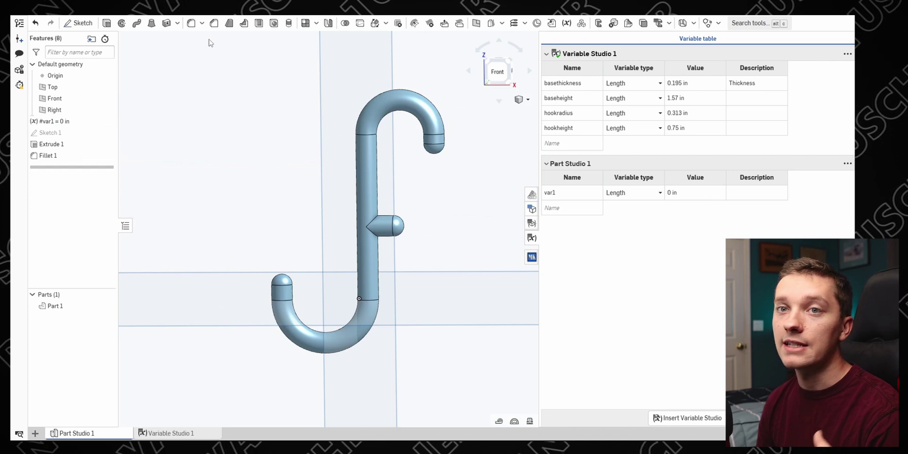